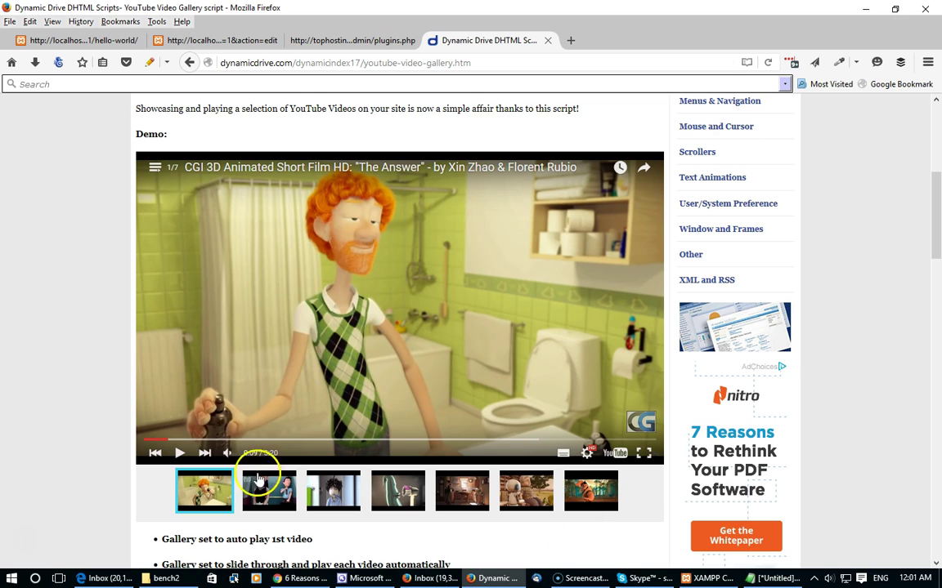
Reload the gallery demo page and scroll through its installation directions.
{"action": "left_click_drag", "start_coordinate": [938, 200], "coordinate": [937, 202]}
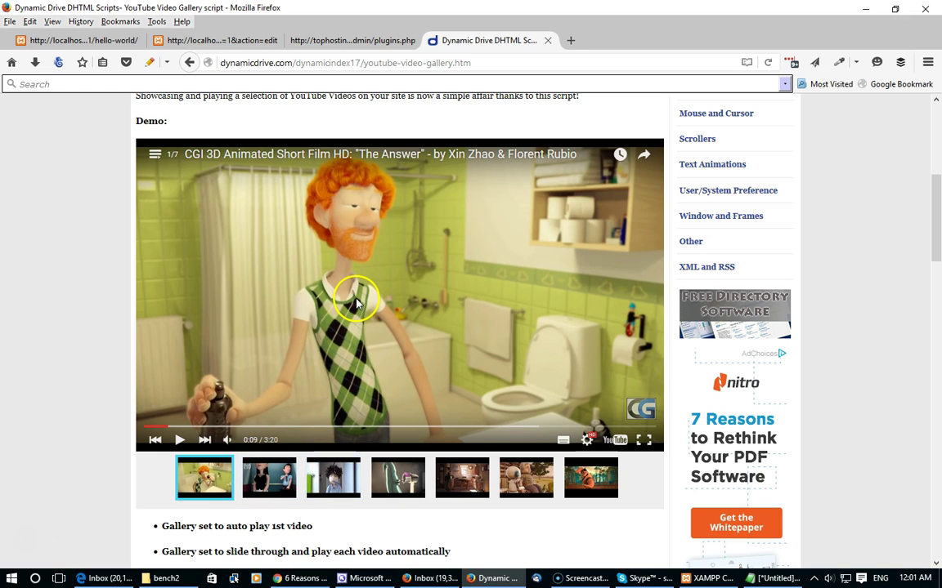
{"action": "scroll", "coordinate": [474, 262], "scroll_direction": "down", "scroll_amount": 1}
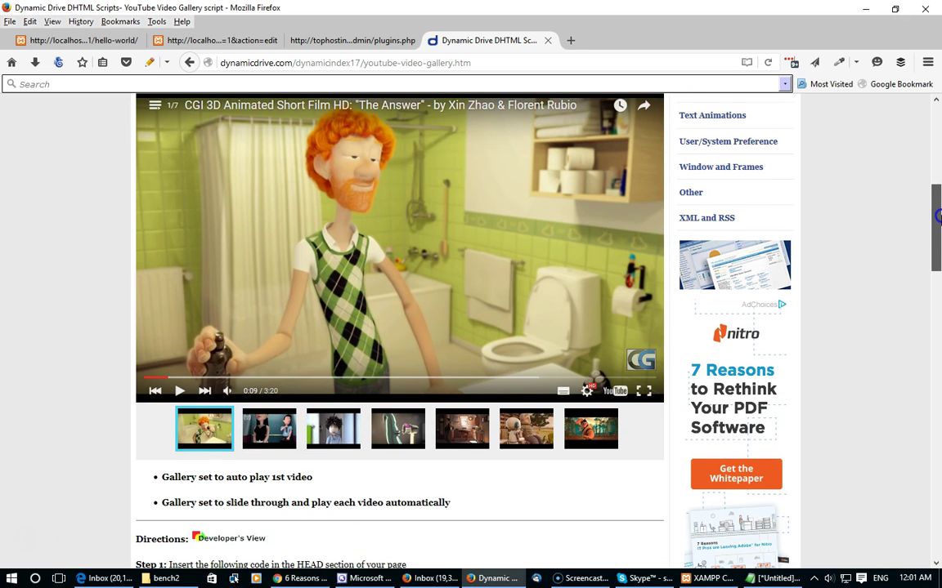
{"action": "scroll", "coordinate": [422, 198], "scroll_direction": "up", "scroll_amount": 1}
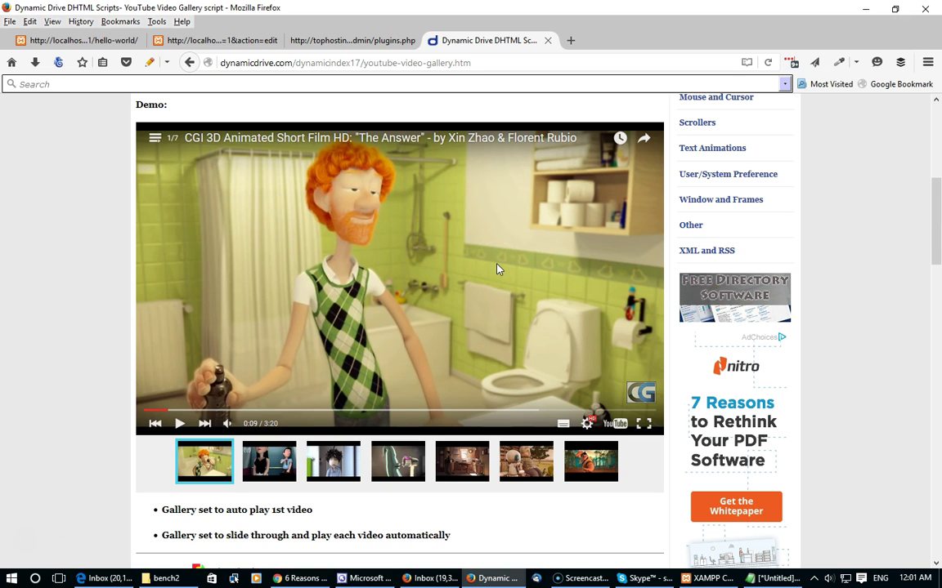
{"action": "scroll", "coordinate": [653, 262], "scroll_direction": "down", "scroll_amount": 1}
{"action": "scroll", "coordinate": [654, 262], "scroll_direction": "up", "scroll_amount": 1}
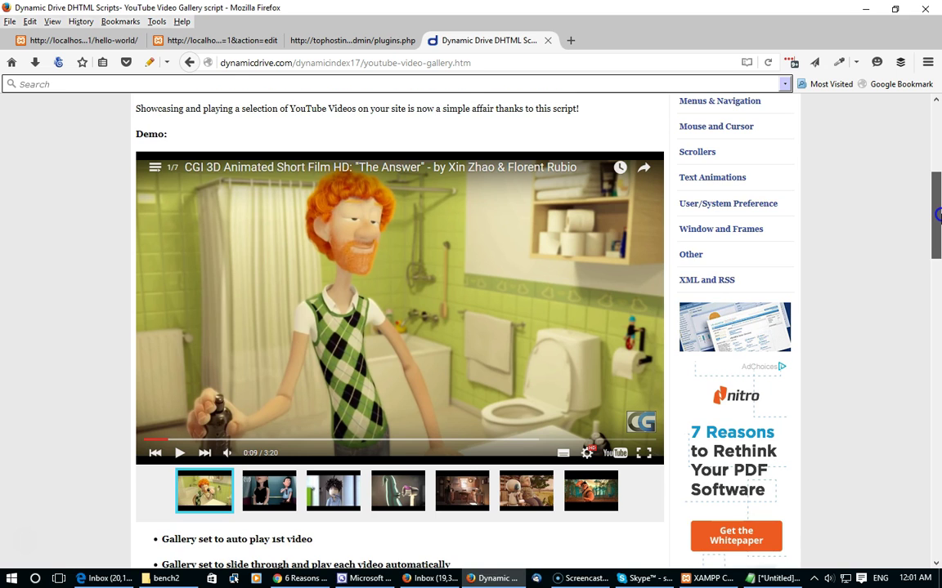
{"action": "left_click", "coordinate": [767, 62]}
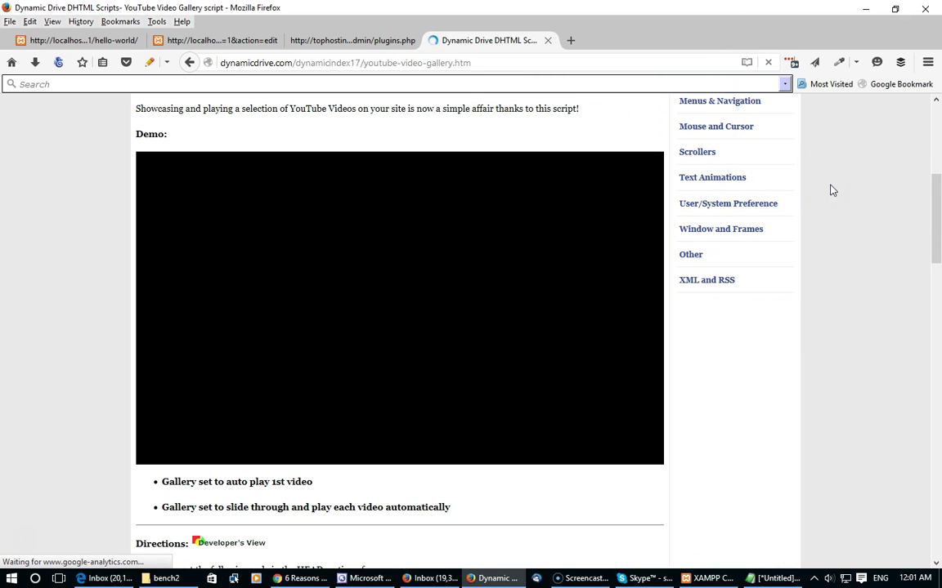
{"action": "scroll", "coordinate": [736, 245], "scroll_direction": "down", "scroll_amount": 1}
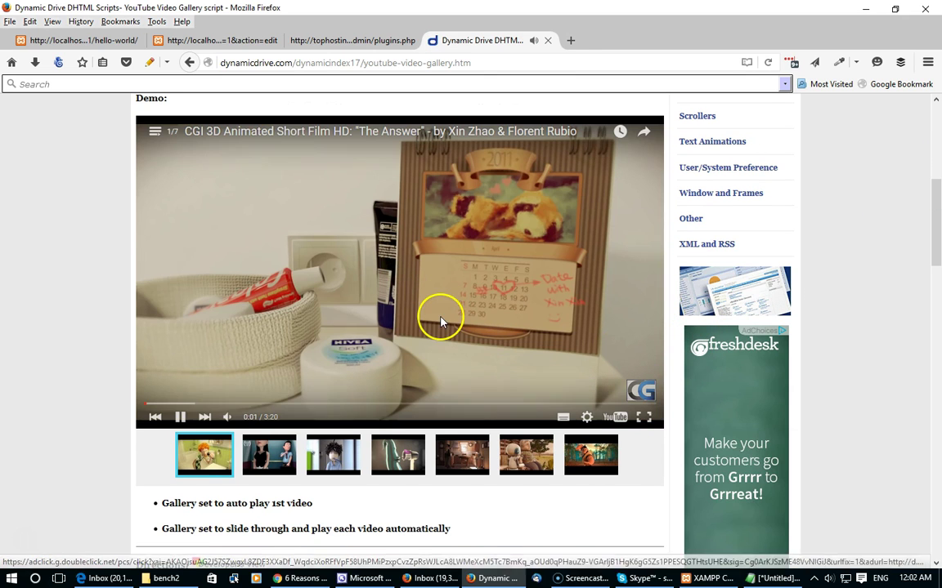
{"action": "scroll", "coordinate": [91, 418], "scroll_direction": "down", "scroll_amount": 1}
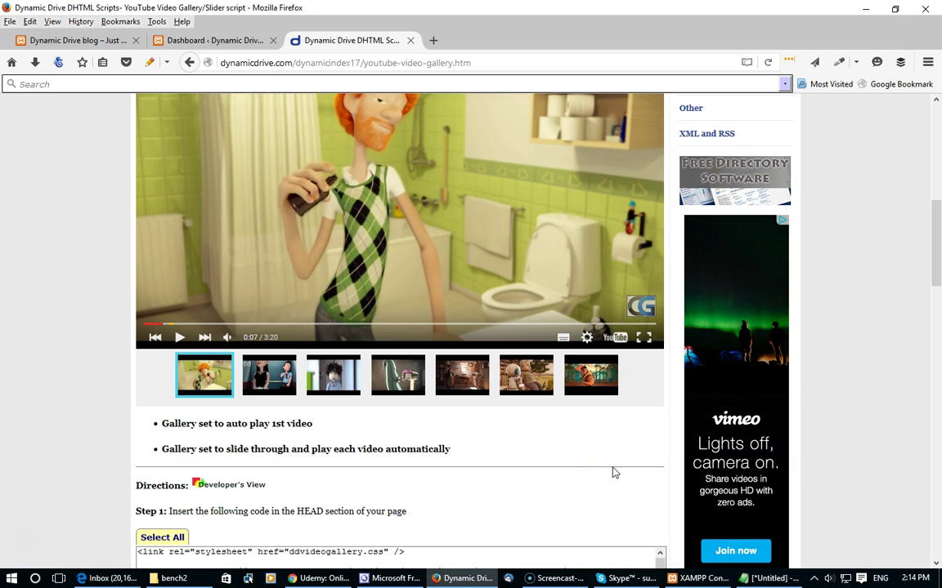
{"action": "left_click_drag", "start_coordinate": [935, 252], "coordinate": [938, 211]}
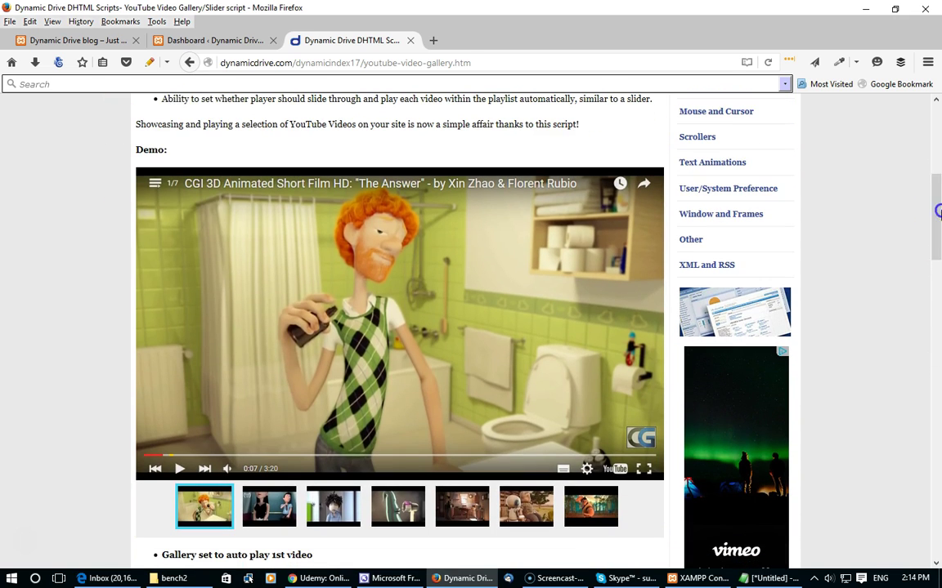
{"action": "scroll", "coordinate": [848, 168], "scroll_direction": "down", "scroll_amount": 2}
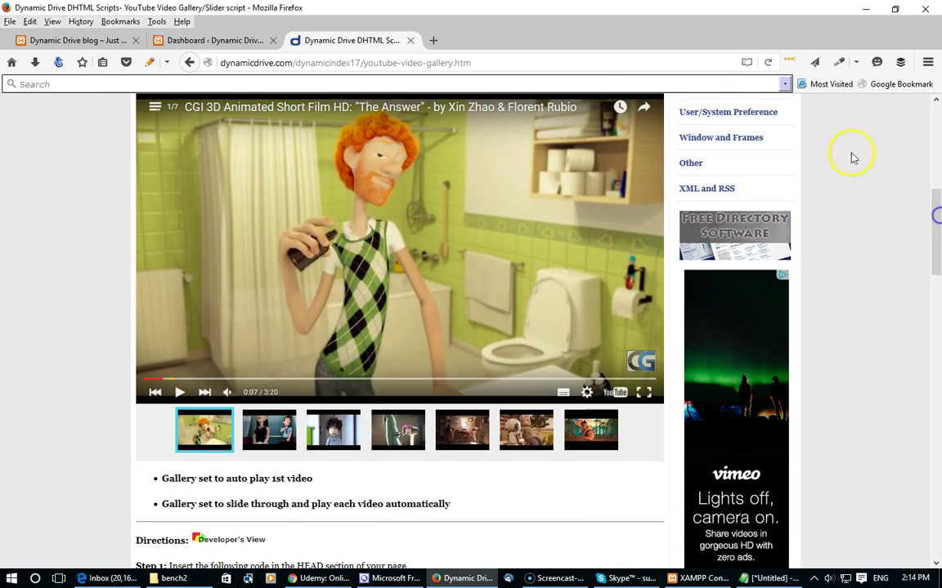
Resize the Firefox window to widen the gallery directions page.
{"action": "left_click", "coordinate": [895, 9]}
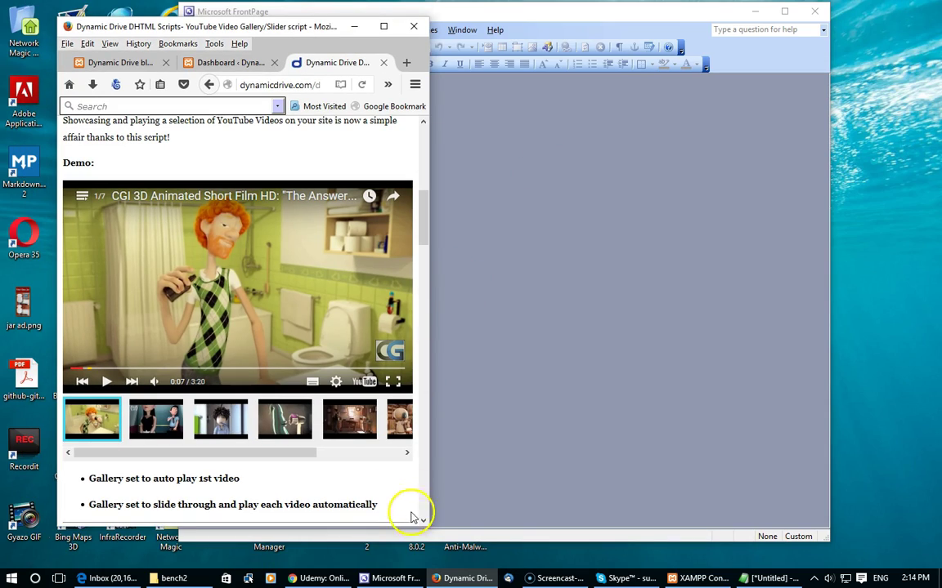
{"action": "left_click_drag", "start_coordinate": [423, 526], "coordinate": [525, 513]}
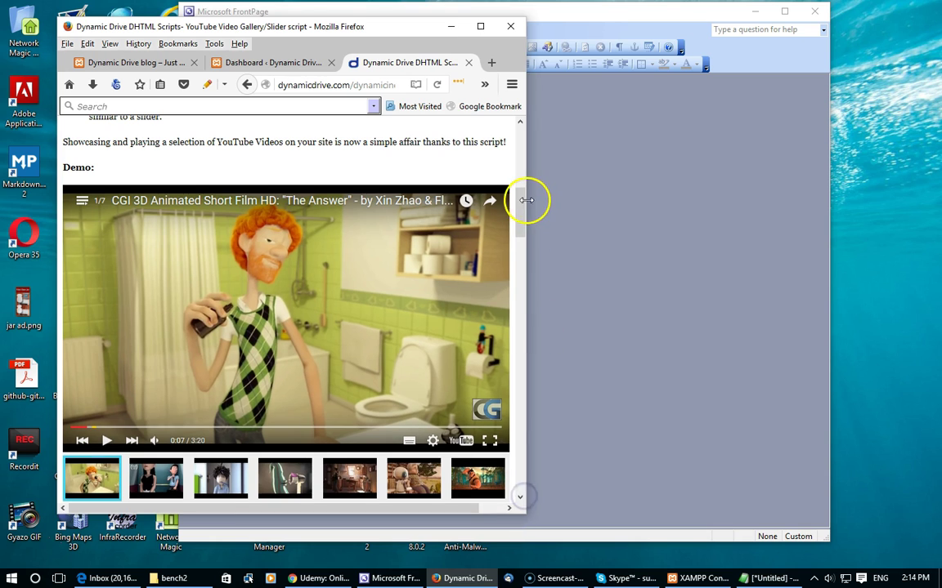
{"action": "scroll", "coordinate": [468, 180], "scroll_direction": "down", "scroll_amount": 3}
{"action": "left_click_drag", "start_coordinate": [518, 219], "coordinate": [521, 204]}
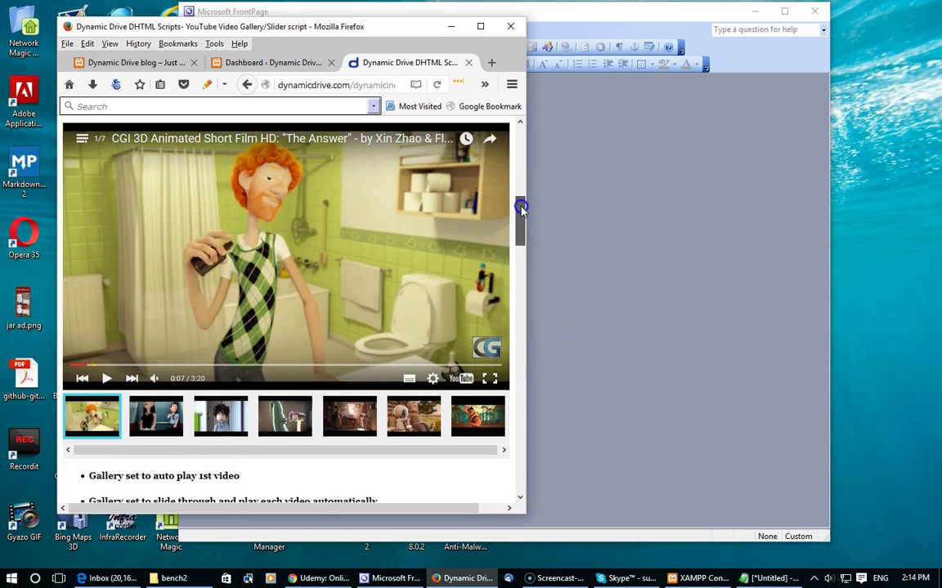
{"action": "left_click_drag", "start_coordinate": [526, 515], "coordinate": [404, 515]}
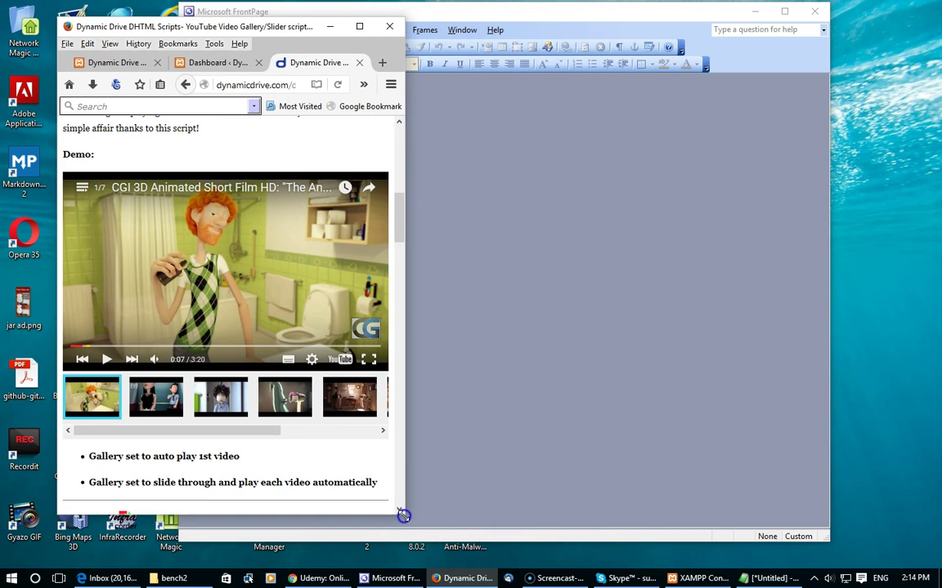
{"action": "left_click_drag", "start_coordinate": [267, 435], "coordinate": [231, 432]}
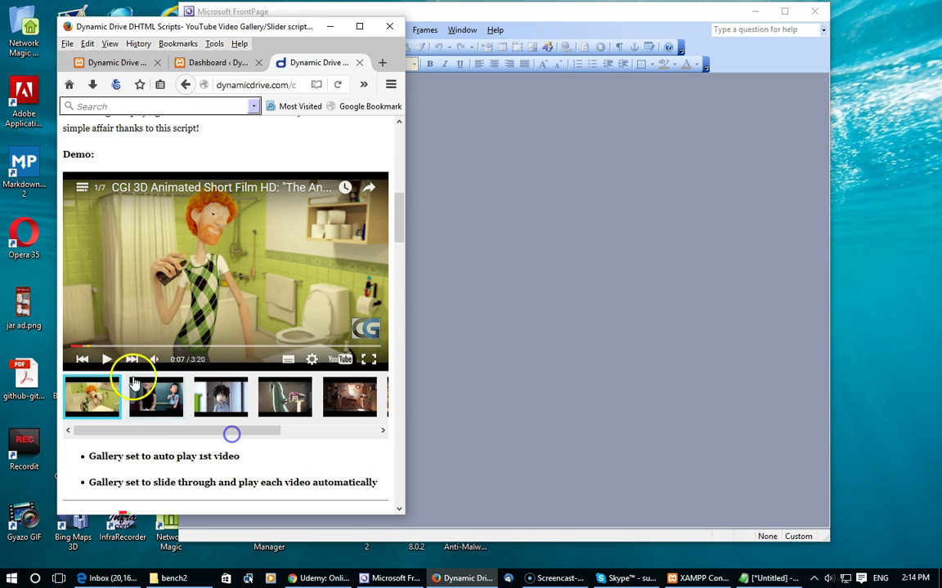
{"action": "scroll", "coordinate": [403, 236], "scroll_direction": "down", "scroll_amount": 1}
{"action": "left_click_drag", "start_coordinate": [406, 235], "coordinate": [405, 228]}
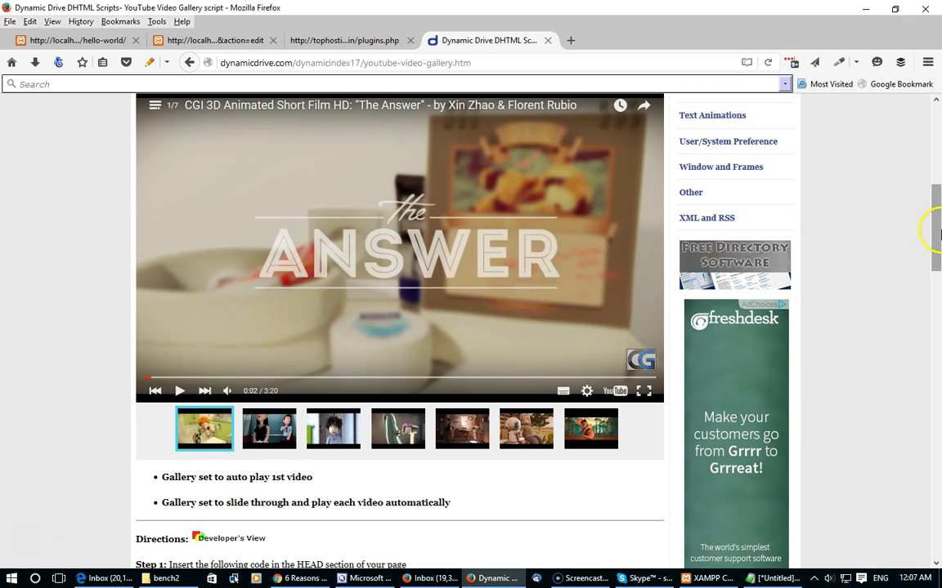
Review the page address and Step 1 HEAD code, then go to the 'Dashboard ‹ Dynamic Drive blog' tab.
{"action": "left_click_drag", "start_coordinate": [935, 231], "coordinate": [938, 220]}
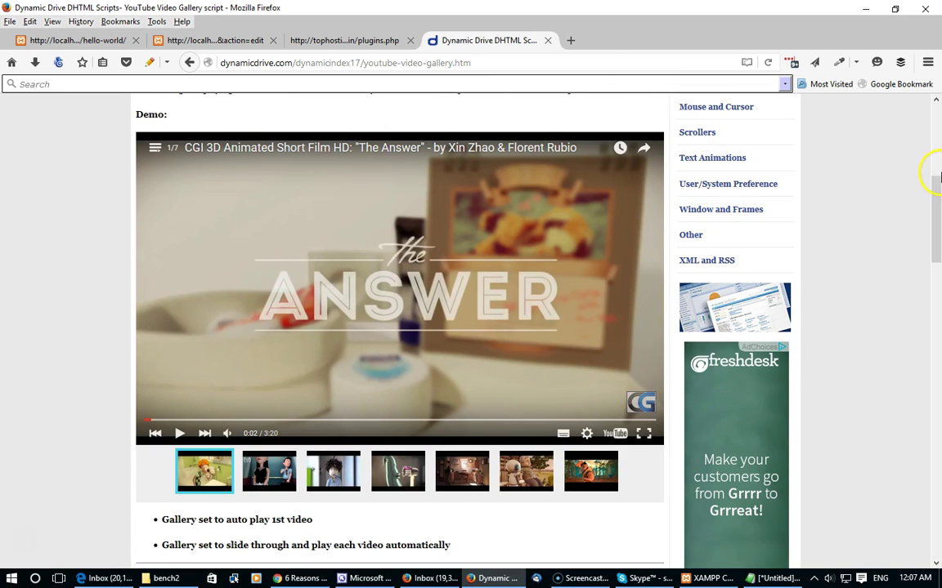
{"action": "mouse_move", "coordinate": [939, 176]}
{"action": "left_mouse_down"}
{"action": "mouse_move", "coordinate": [939, 203]}
{"action": "mouse_move", "coordinate": [938, 167]}
{"action": "mouse_move", "coordinate": [937, 188]}
{"action": "left_mouse_up"}
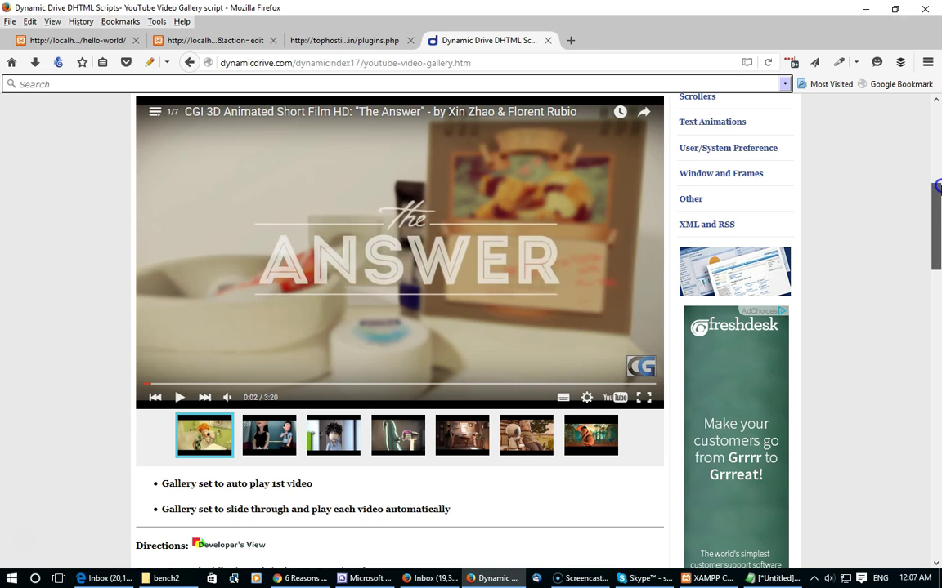
{"action": "scroll", "coordinate": [937, 188], "scroll_direction": "down", "scroll_amount": 1}
{"action": "scroll", "coordinate": [938, 188], "scroll_direction": "up", "scroll_amount": 1}
{"action": "scroll", "coordinate": [937, 188], "scroll_direction": "up", "scroll_amount": 5}
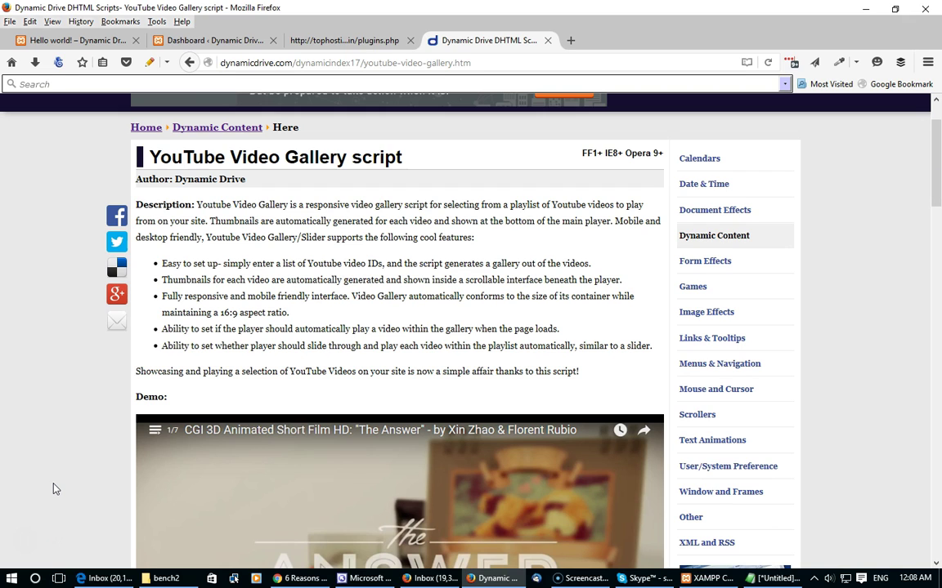
{"action": "left_click", "coordinate": [368, 62]}
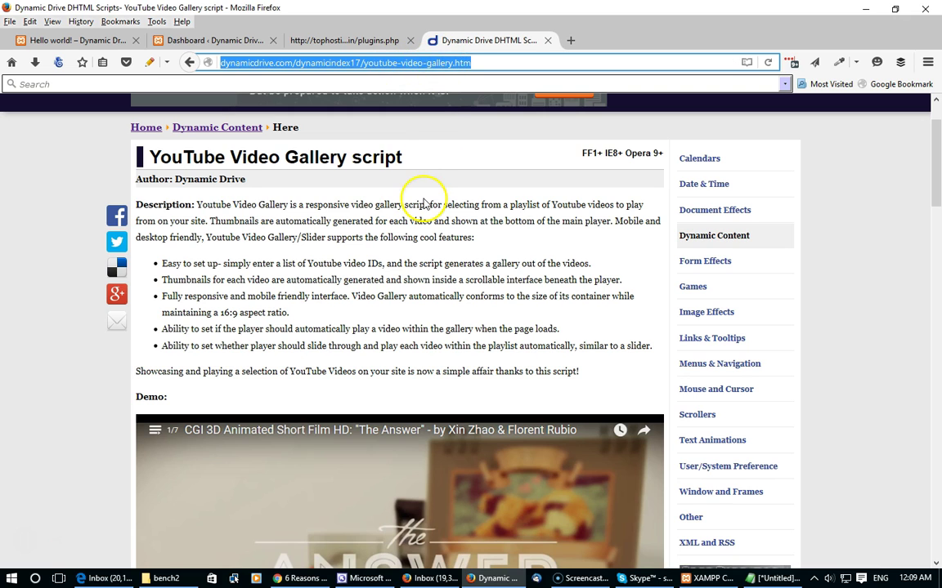
{"action": "left_click", "coordinate": [381, 180]}
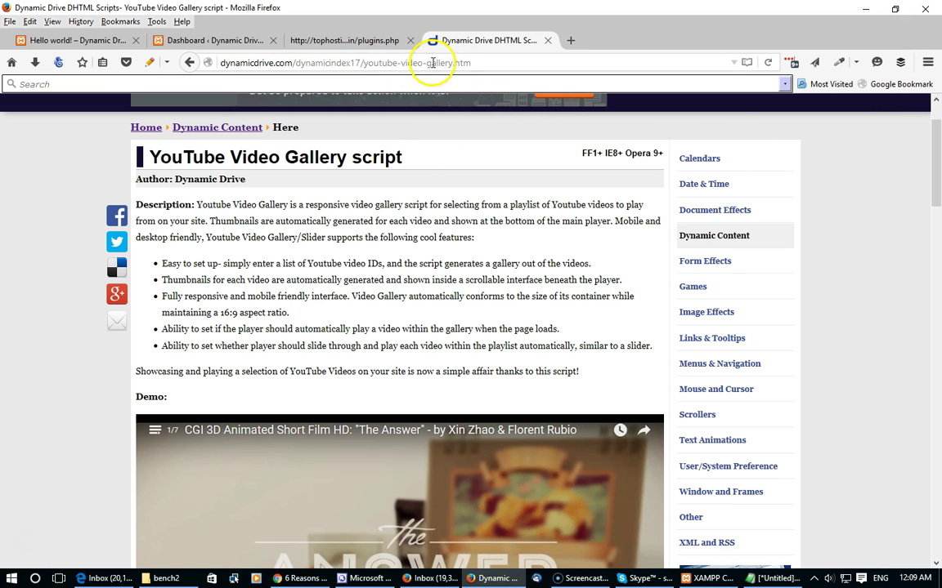
{"action": "left_click", "coordinate": [429, 62]}
{"action": "left_click_drag", "start_coordinate": [936, 143], "coordinate": [938, 256]}
{"action": "left_click", "coordinate": [236, 309]}
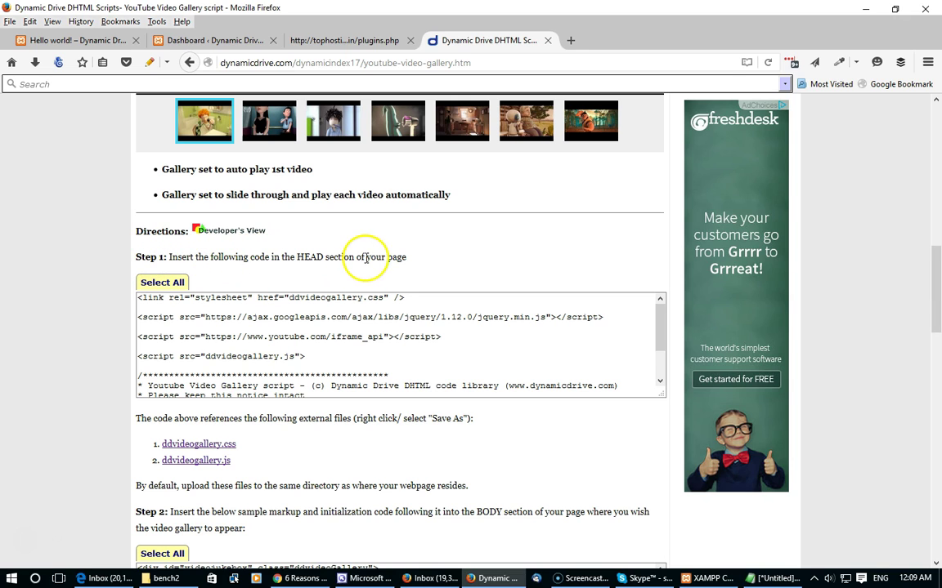
{"action": "scroll", "coordinate": [55, 484], "scroll_direction": "down", "scroll_amount": 1}
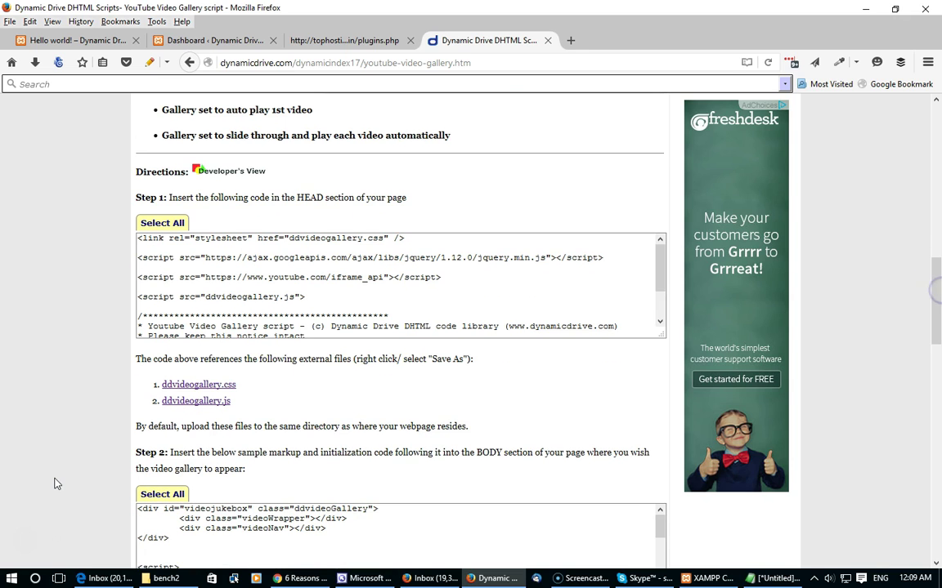
{"action": "left_click", "coordinate": [214, 40]}
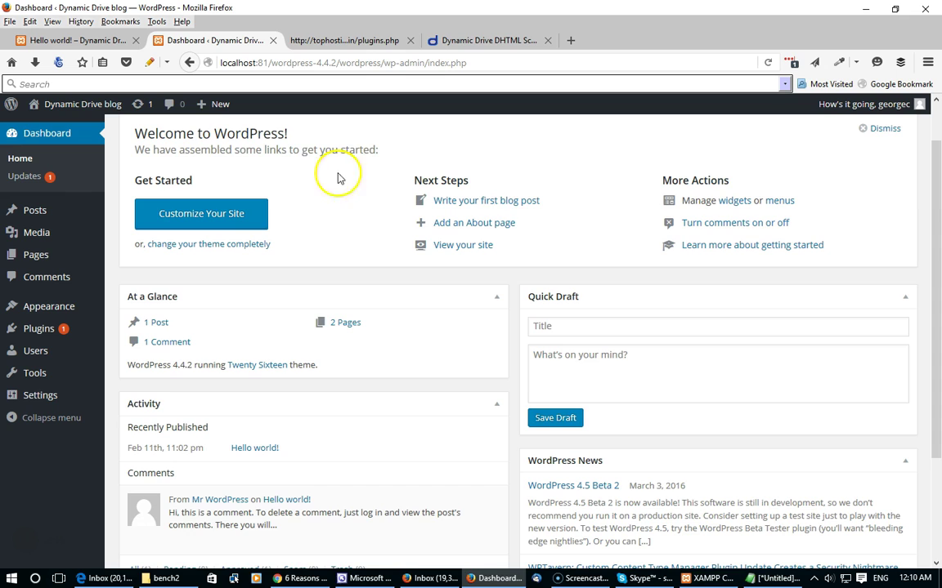
Search Plugins > Add New for 'Header and' plugins.
{"action": "scroll", "coordinate": [932, 210], "scroll_direction": "down", "scroll_amount": 1}
{"action": "scroll", "coordinate": [932, 210], "scroll_direction": "up", "scroll_amount": 2}
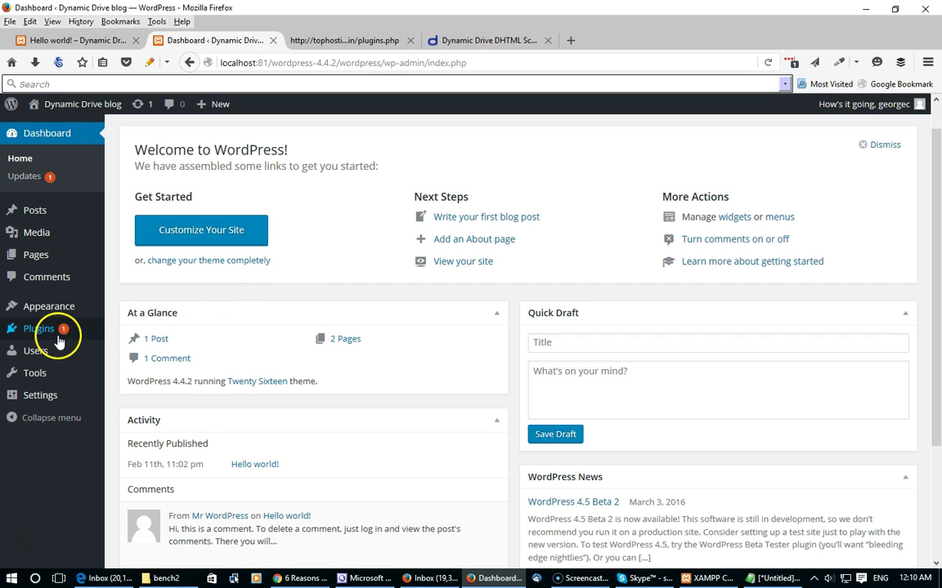
{"action": "mouse_move", "coordinate": [45, 336]}
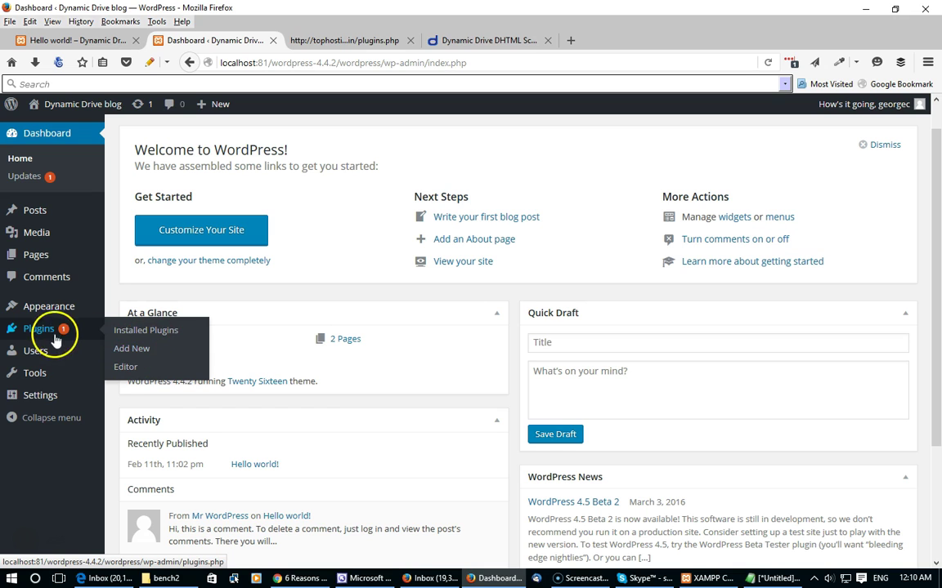
{"action": "left_click", "coordinate": [137, 350]}
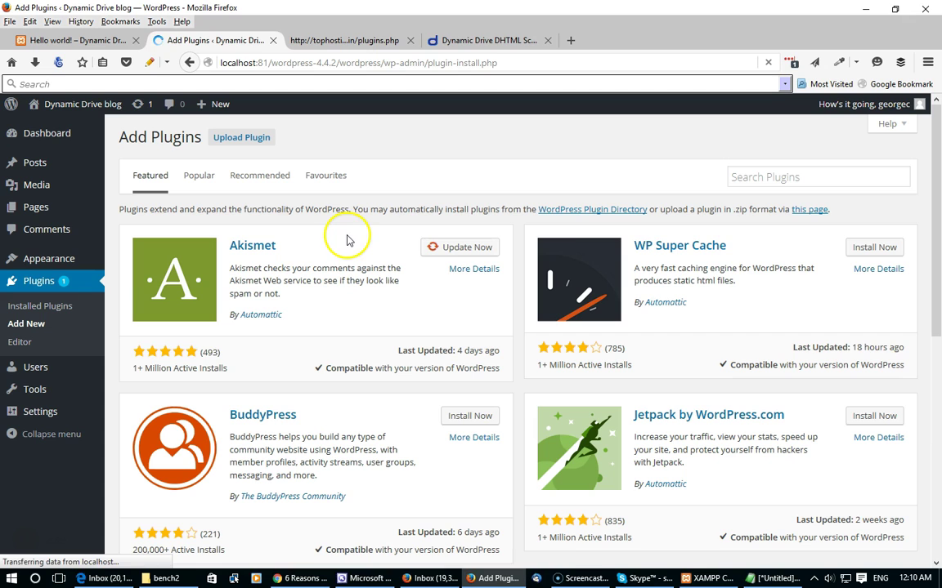
{"action": "left_click", "coordinate": [760, 173]}
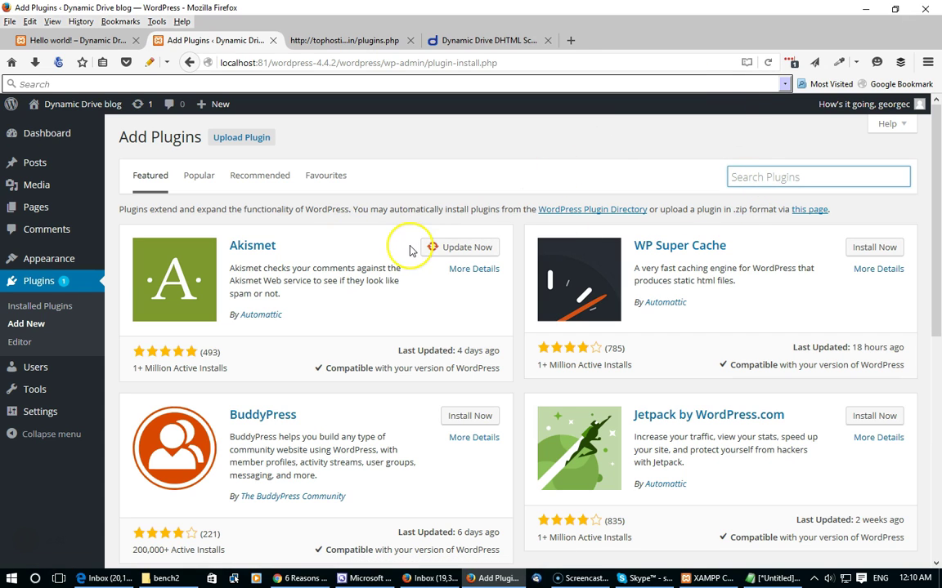
{"action": "type", "text": "Header and footer"}
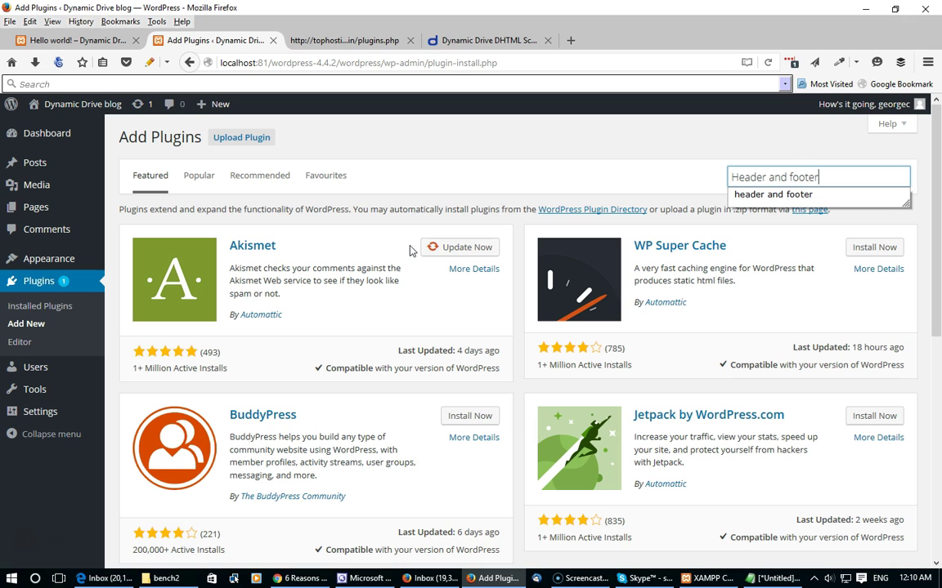
{"action": "key", "text": "Return"}
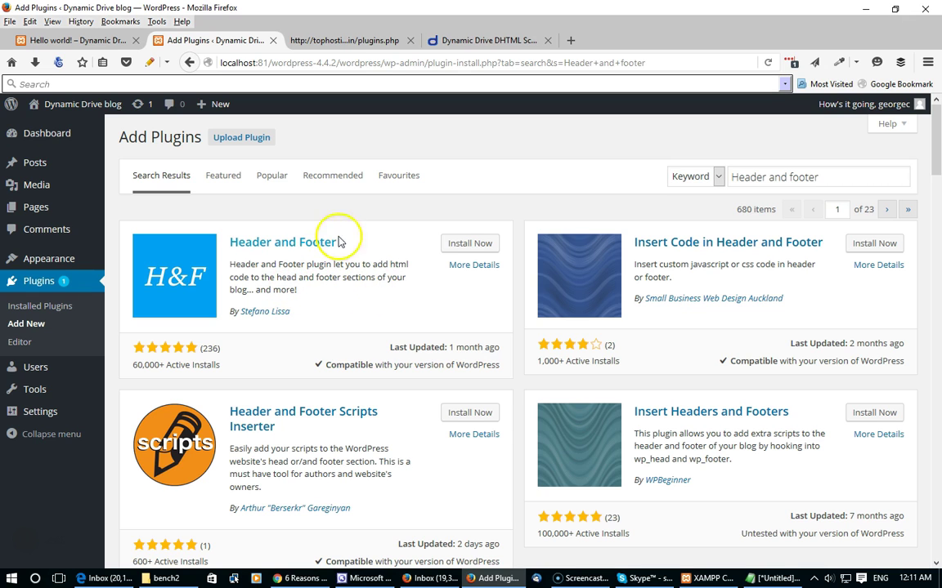
Install and activate the Header and Footer plugin, then return to the plugins list.
{"action": "left_click", "coordinate": [474, 244]}
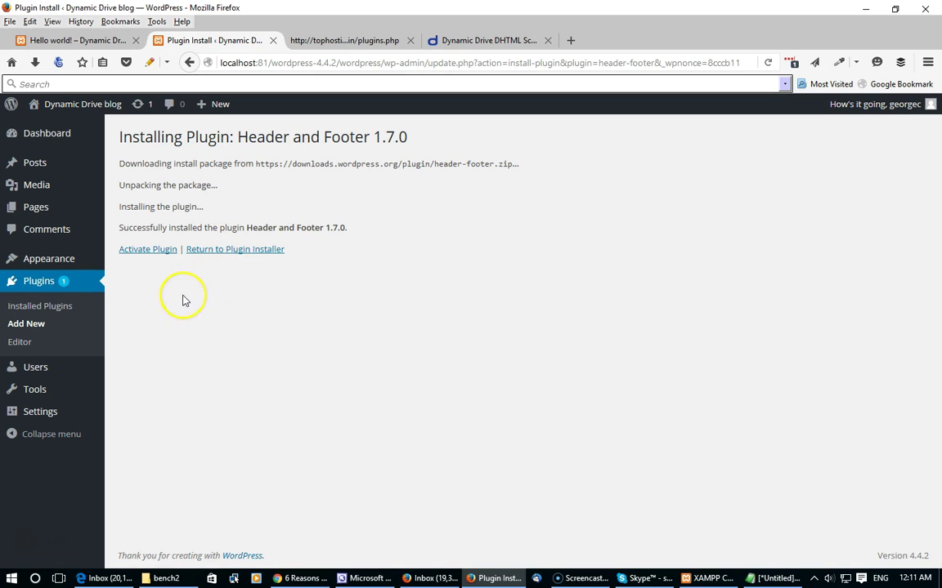
{"action": "left_click", "coordinate": [147, 250]}
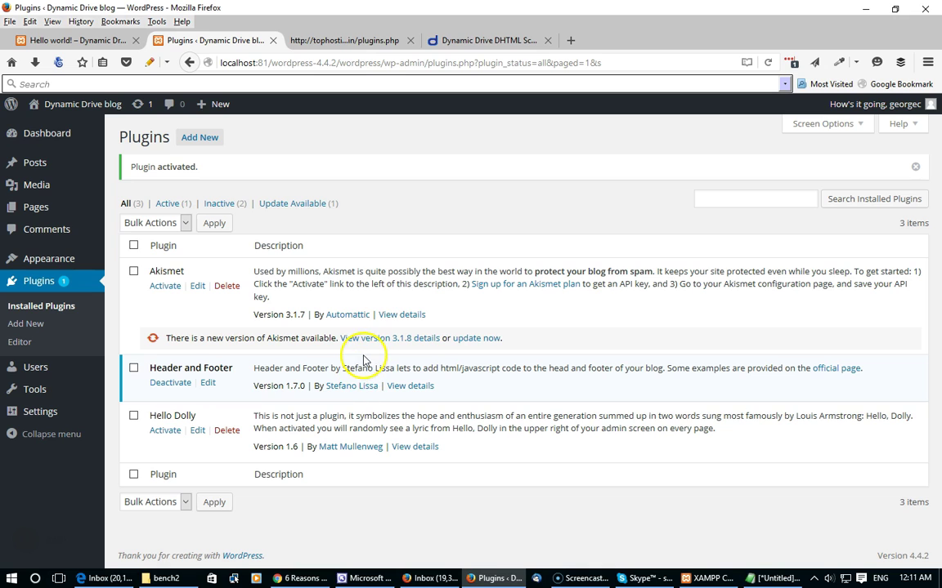
{"action": "key", "text": "alt+Left"}
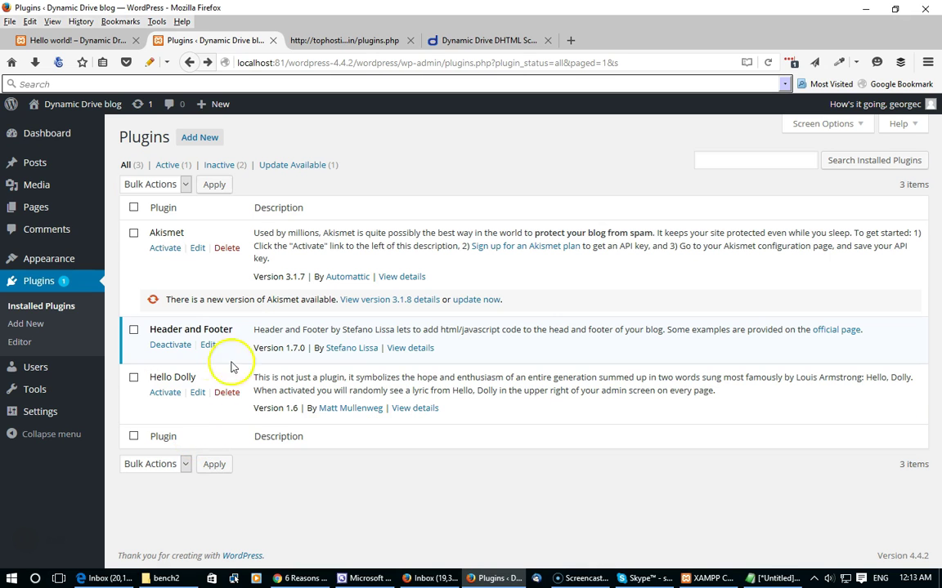
Open Settings > Header and Footer from the admin sidebar.
{"action": "mouse_move", "coordinate": [40, 413]}
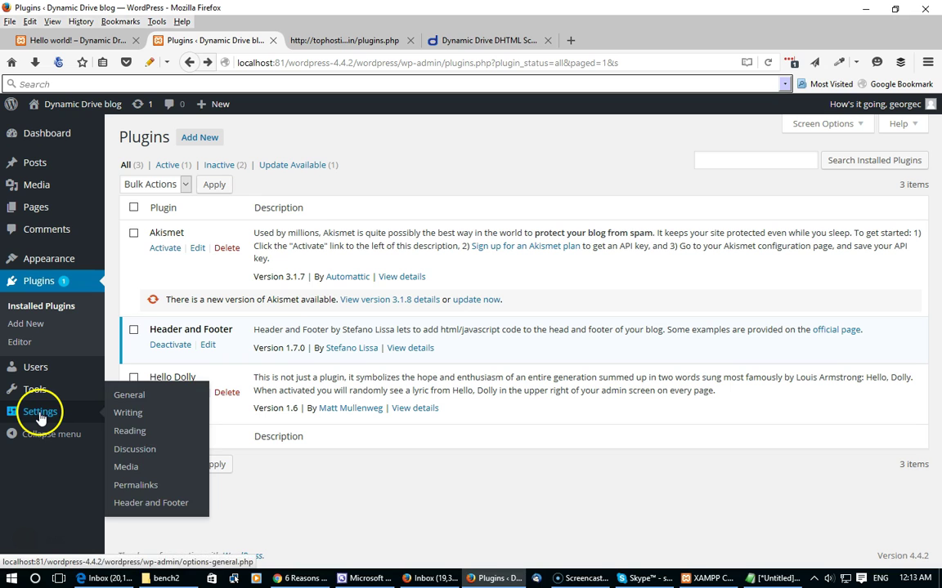
{"action": "left_click", "coordinate": [154, 502]}
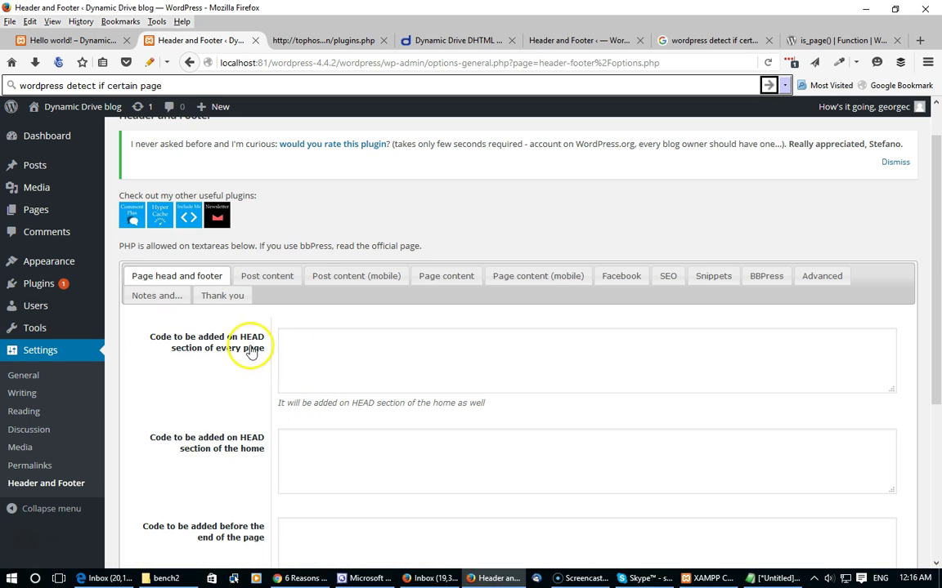
Copy the Step 1 HEAD code from Dynamic Drive and put the caret in the every-page HEAD box.
{"action": "left_click", "coordinate": [351, 362]}
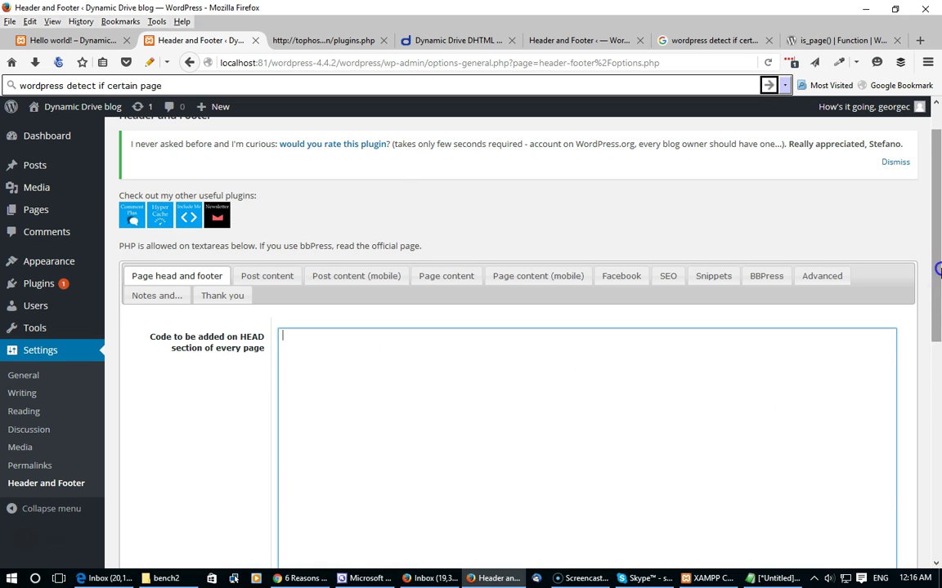
{"action": "scroll", "coordinate": [393, 333], "scroll_direction": "down", "scroll_amount": 2}
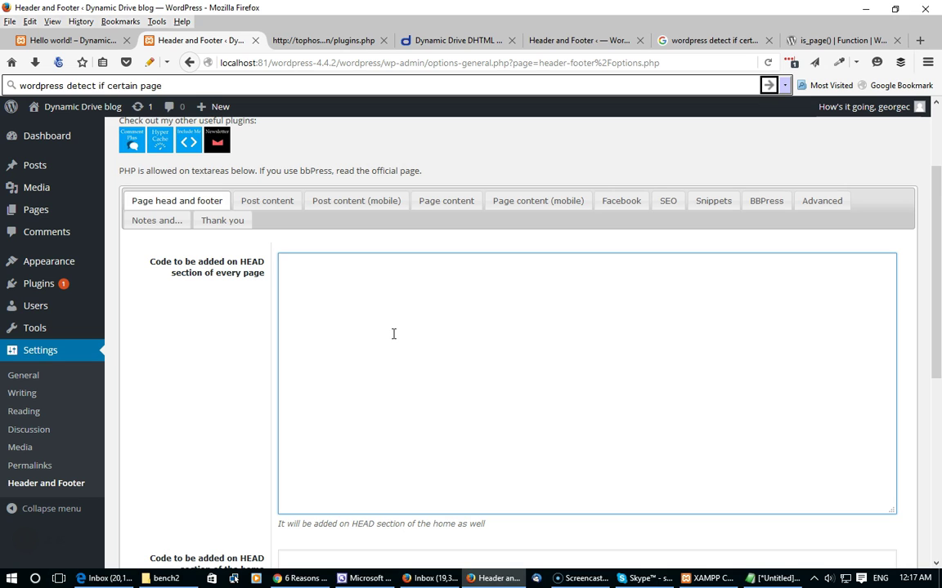
{"action": "left_click", "coordinate": [376, 319]}
{"action": "left_click", "coordinate": [408, 41]}
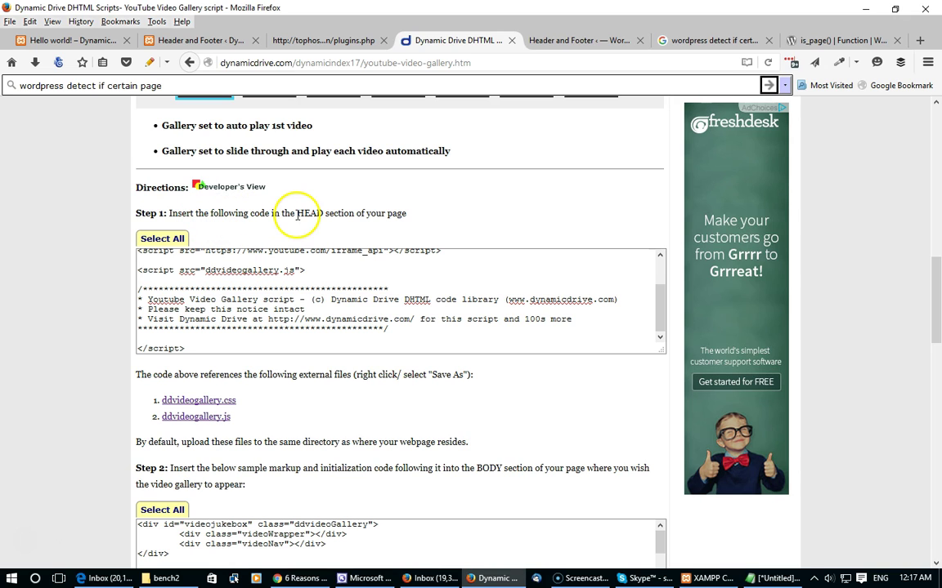
{"action": "left_click", "coordinate": [168, 242]}
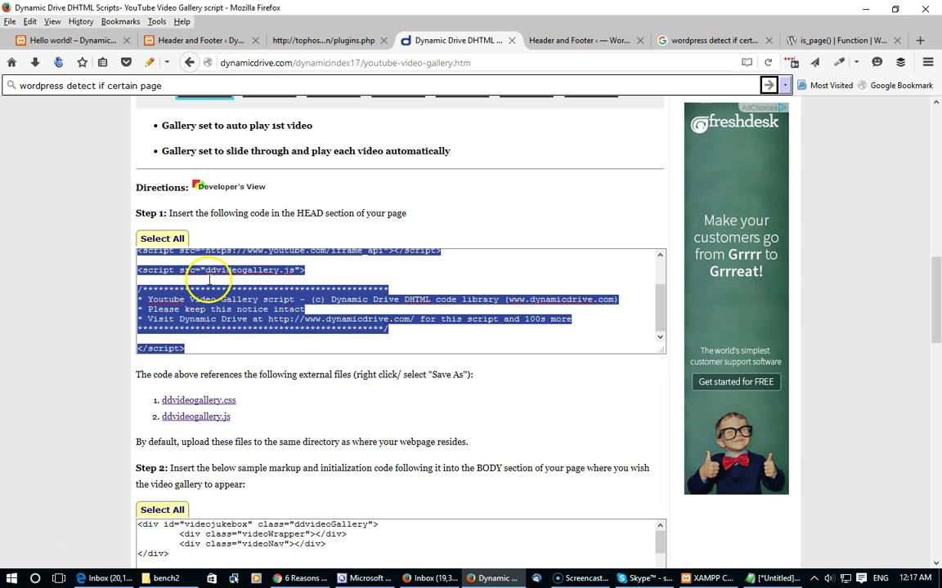
{"action": "right_click", "coordinate": [208, 278]}
{"action": "left_click", "coordinate": [241, 322]}
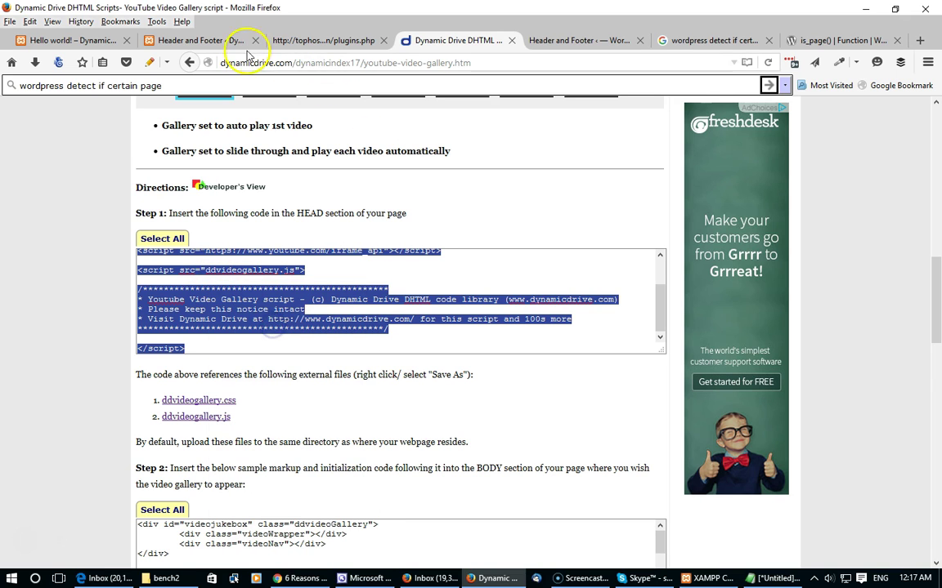
{"action": "left_click", "coordinate": [222, 42]}
{"action": "left_click", "coordinate": [327, 263]}
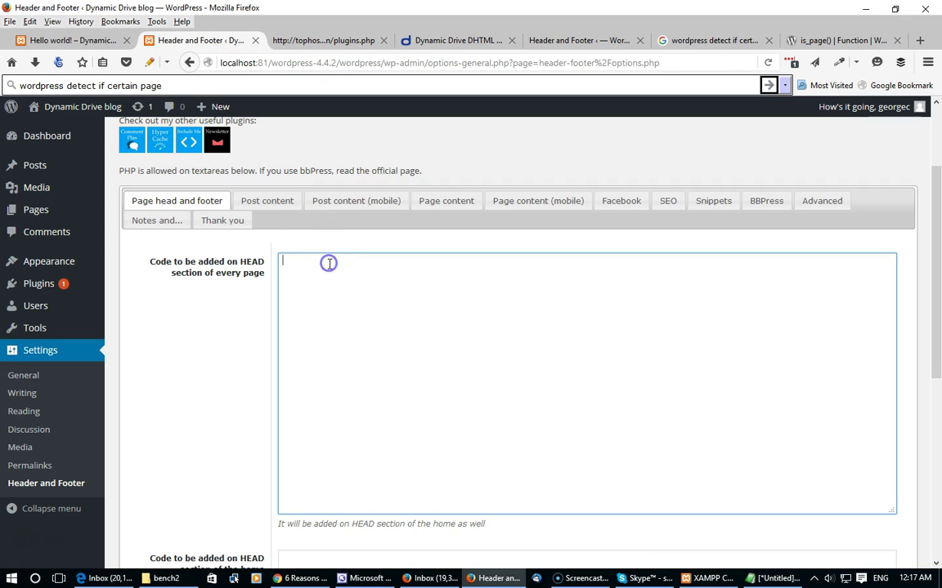
Paste the gallery HEAD code into the every-page box, then switch to the blog front page.
{"action": "key", "text": "ctrl+v"}
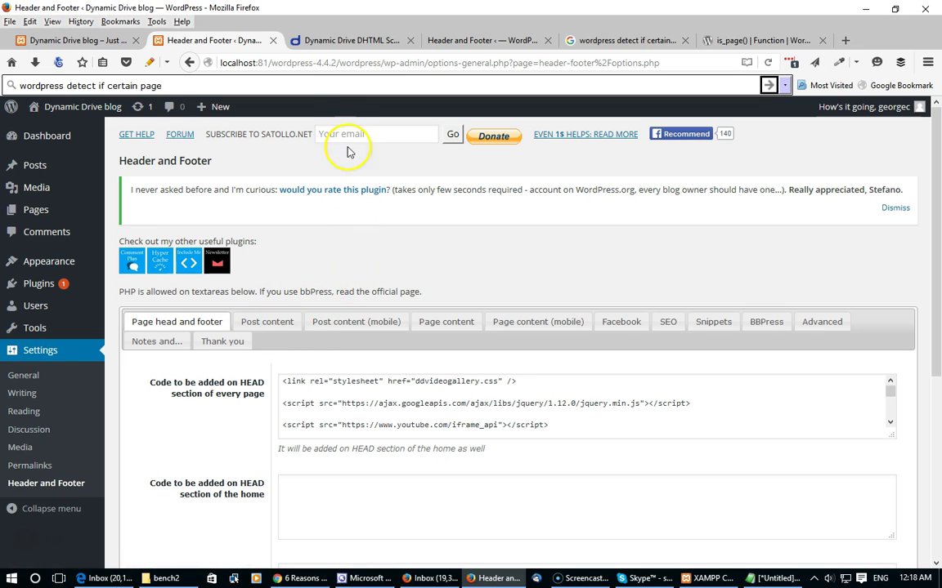
{"action": "left_click", "coordinate": [42, 39]}
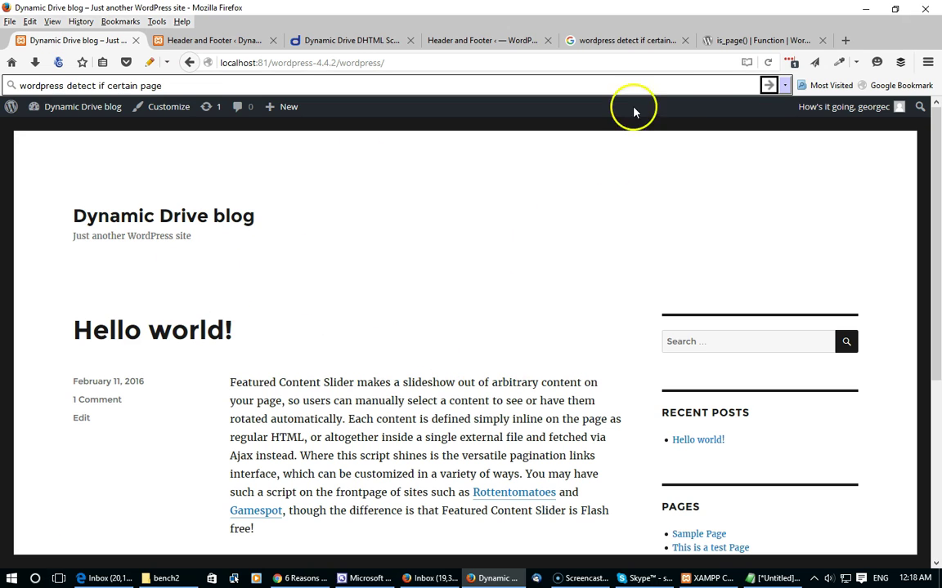
Reload the blog front page, view its source, and scroll to the ddvideogallery tags in the head.
{"action": "left_click", "coordinate": [768, 62]}
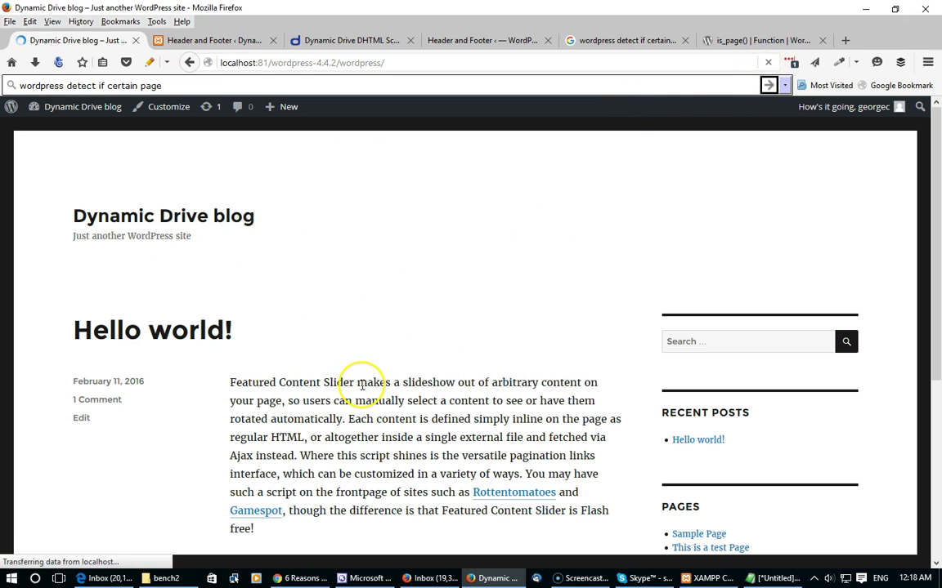
{"action": "right_click", "coordinate": [309, 295]}
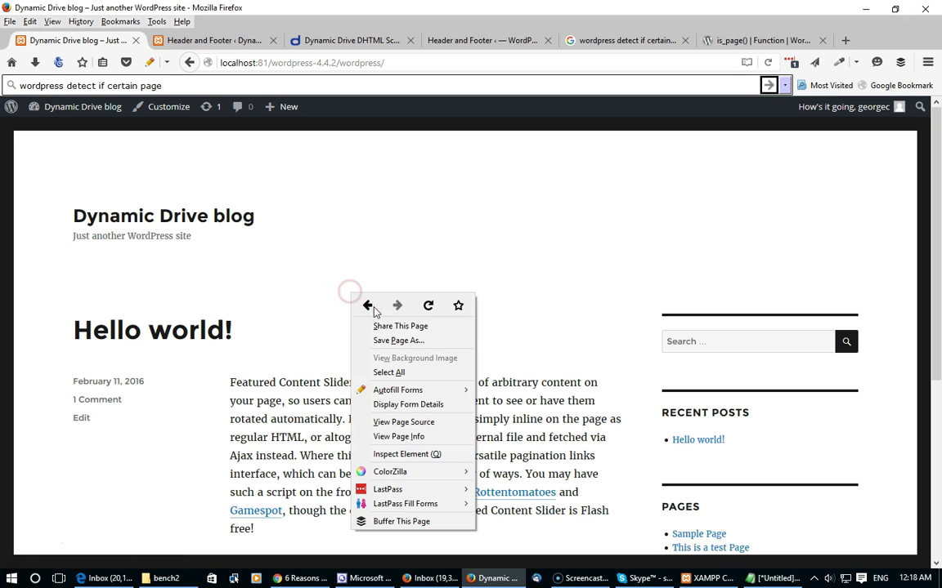
{"action": "left_click", "coordinate": [441, 420]}
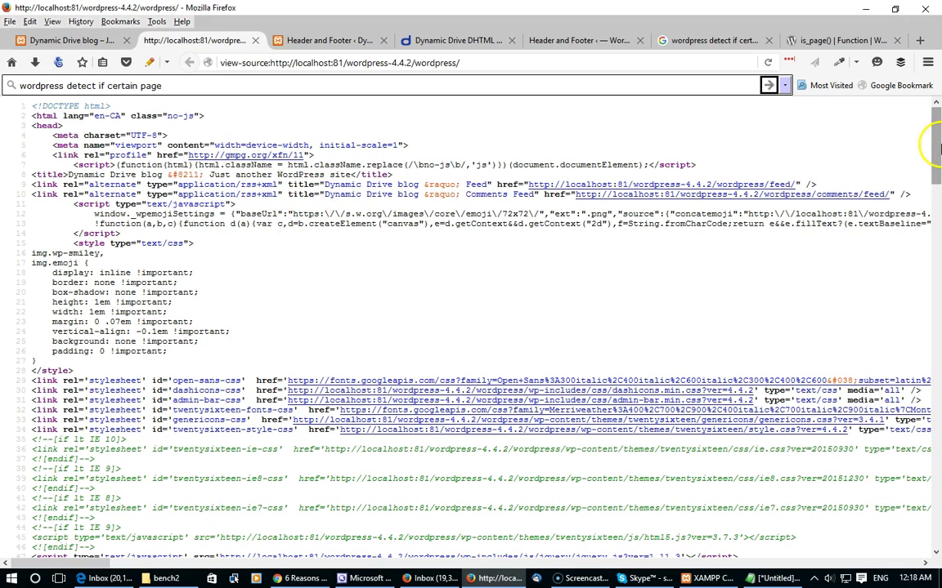
{"action": "left_click_drag", "start_coordinate": [937, 140], "coordinate": [939, 237]}
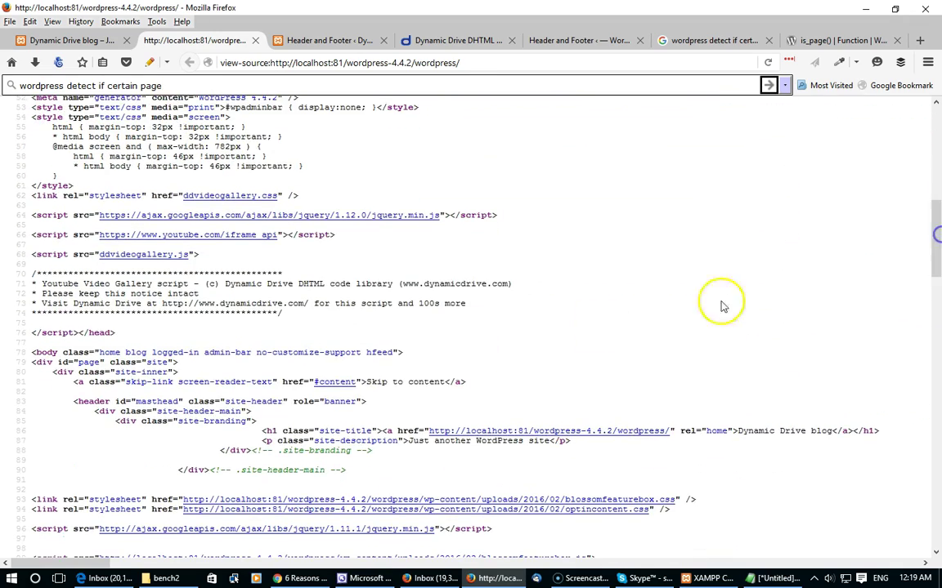